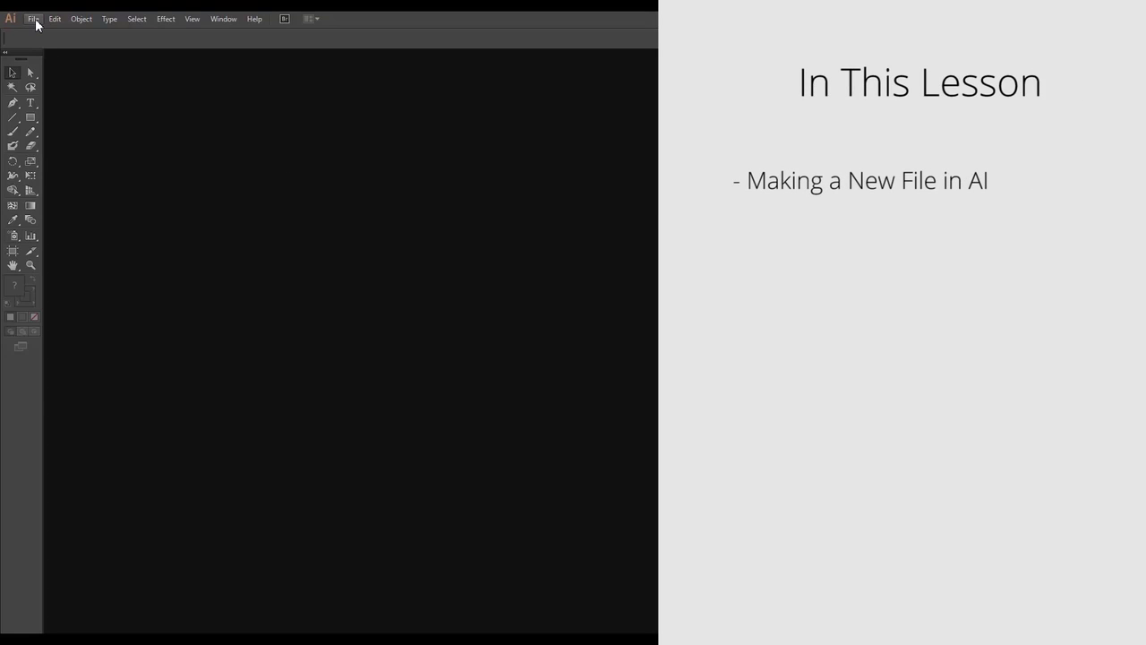
# - Start a new document and name it Lesson 3
pyautogui.click(34, 19)
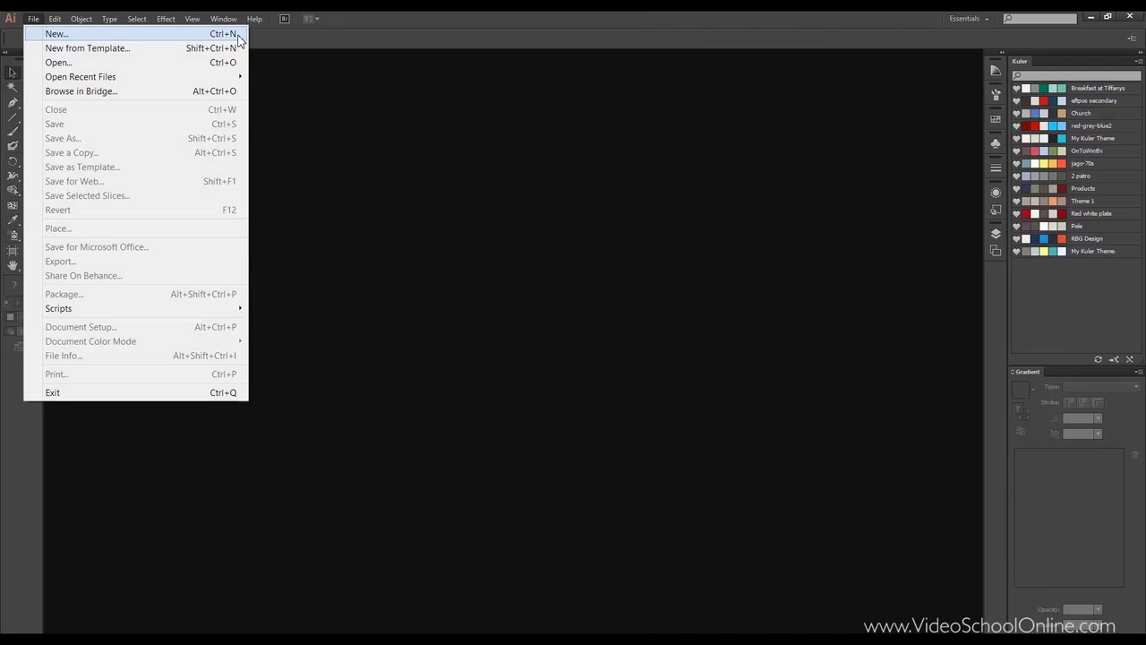
pyautogui.click(183, 36)
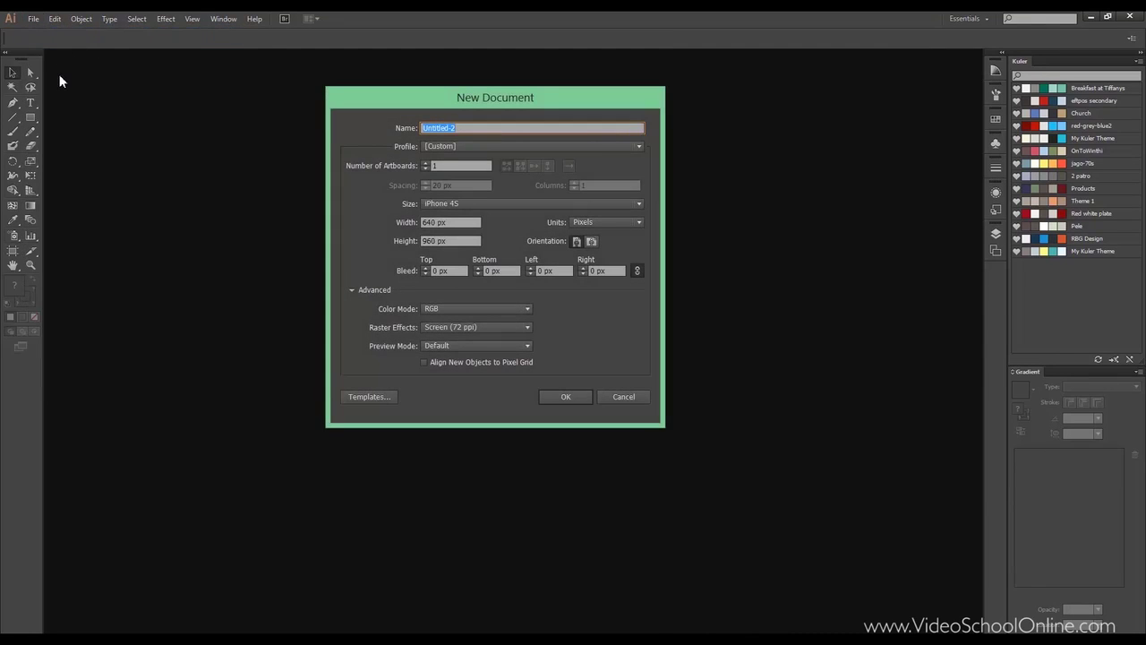
pyautogui.moveTo(468, 103); pyautogui.dragTo(472, 90)
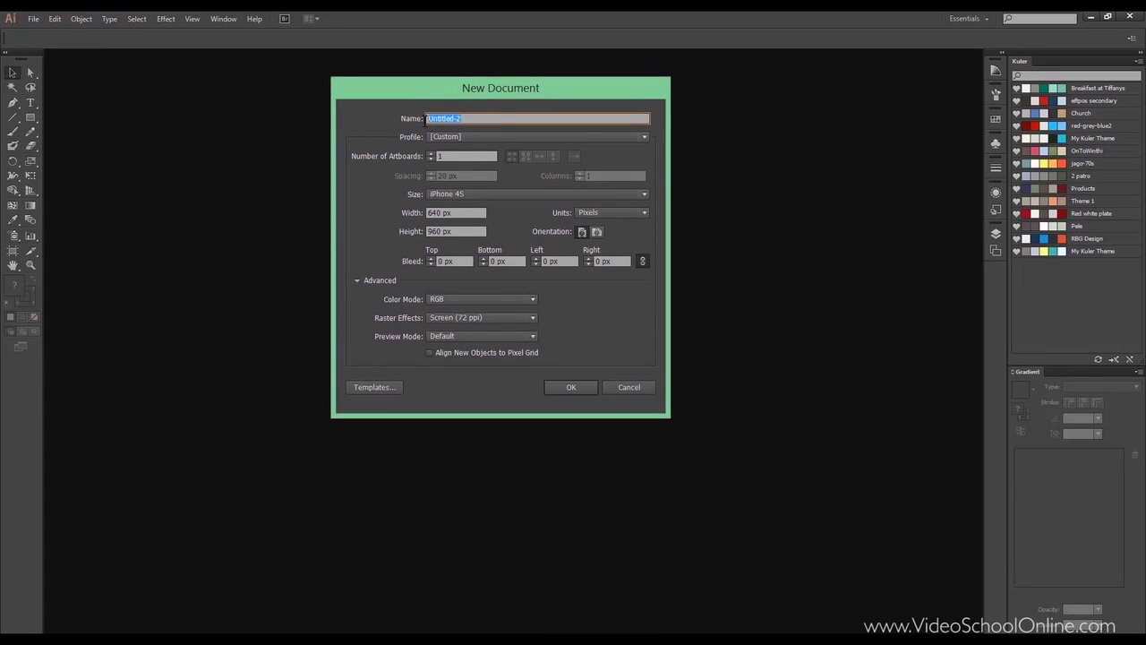
pyautogui.write('Lei')
pyautogui.write('son 3')
# - Apply the Print profile and set up 10 artboards arranged in a single column
pyautogui.click(469, 136)
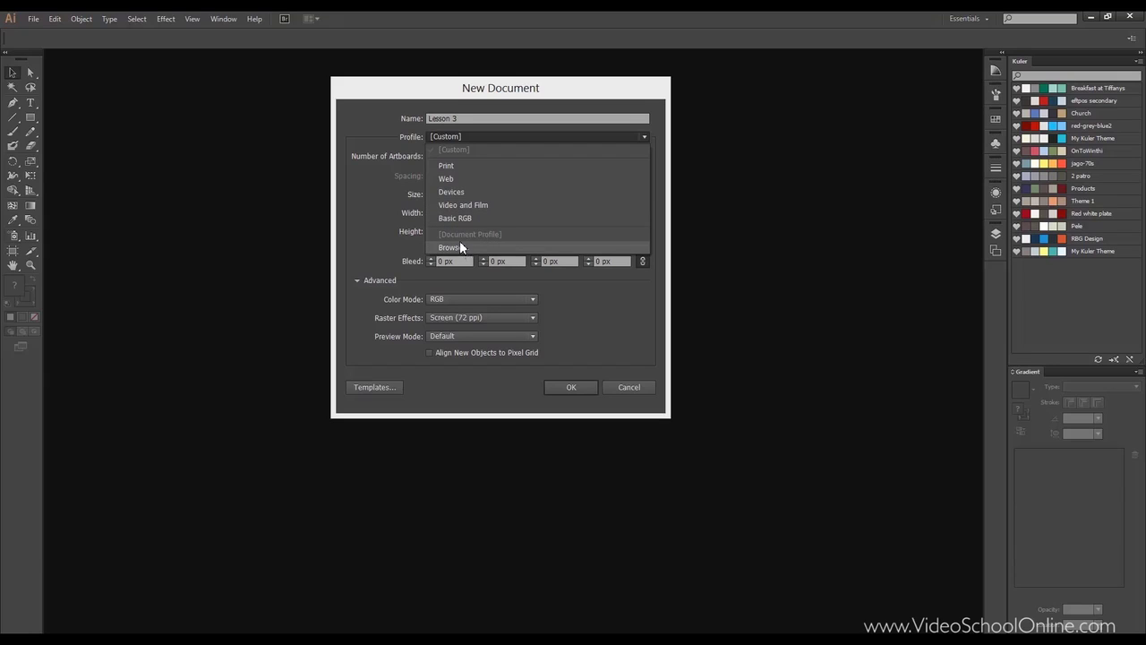
pyautogui.click(463, 167)
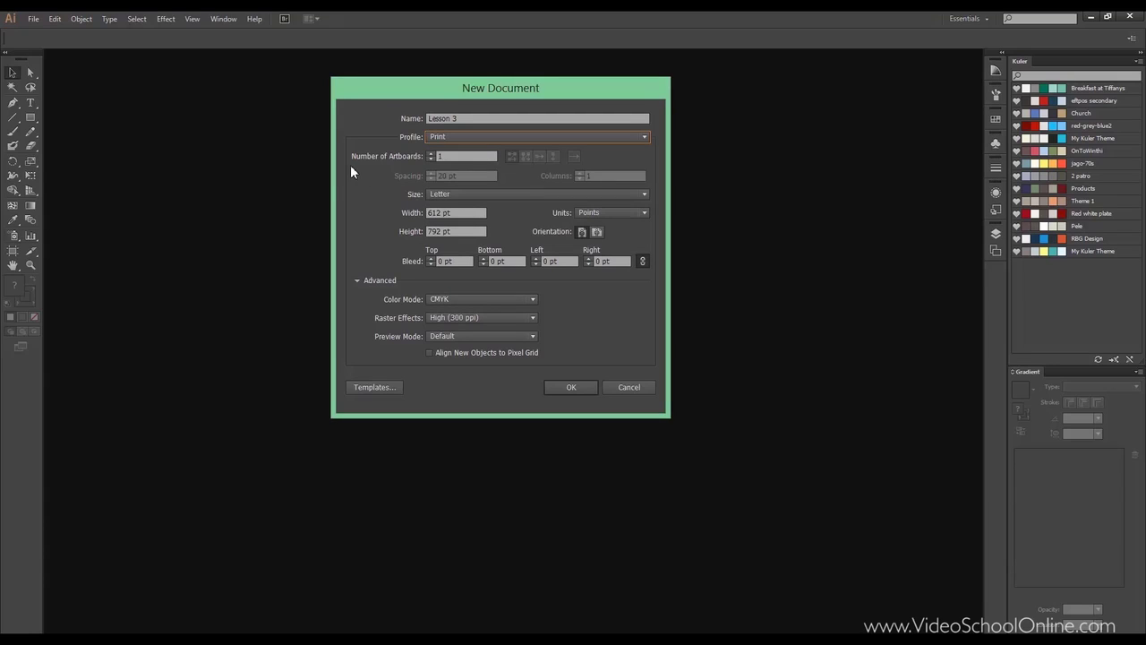
pyautogui.click(431, 154)
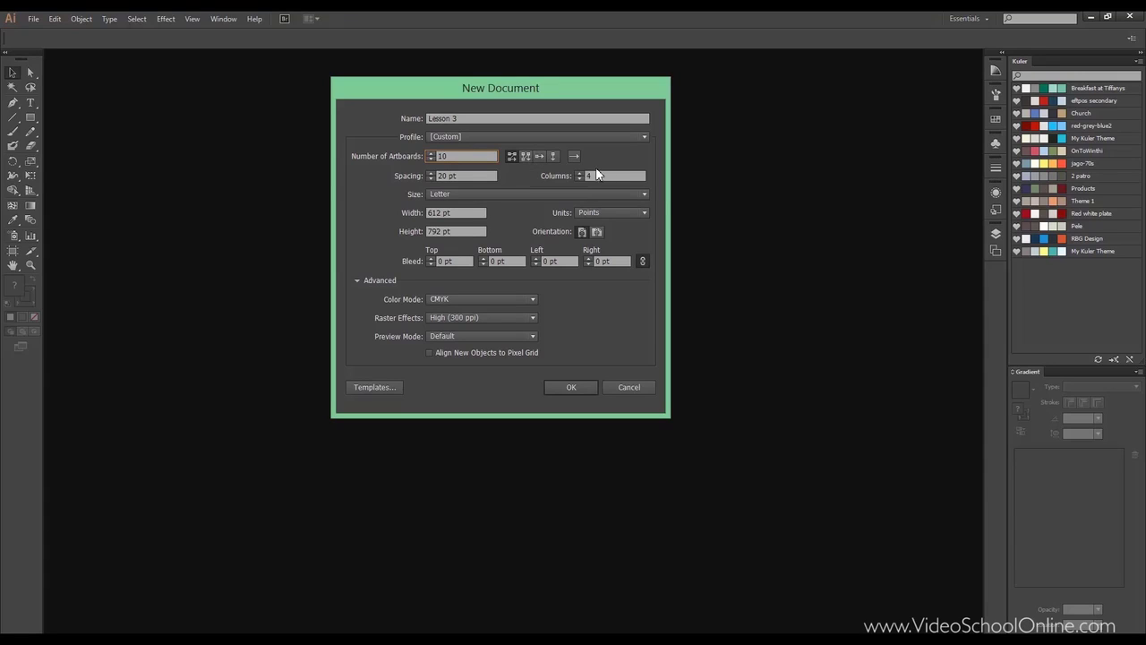
pyautogui.click(525, 156)
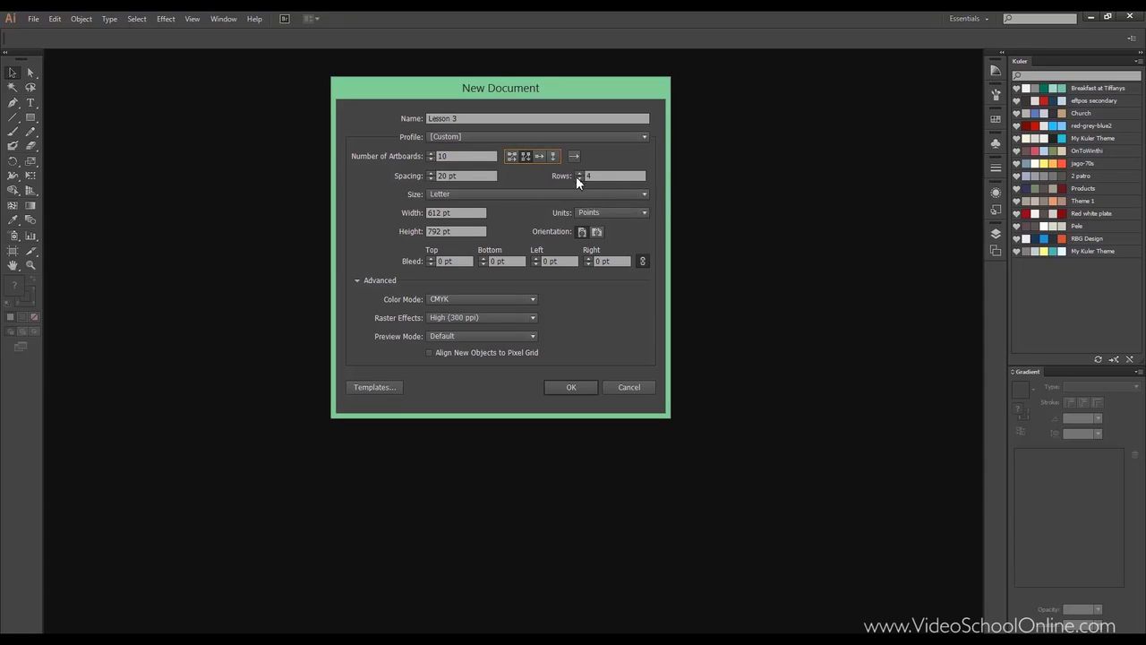
pyautogui.click(553, 157)
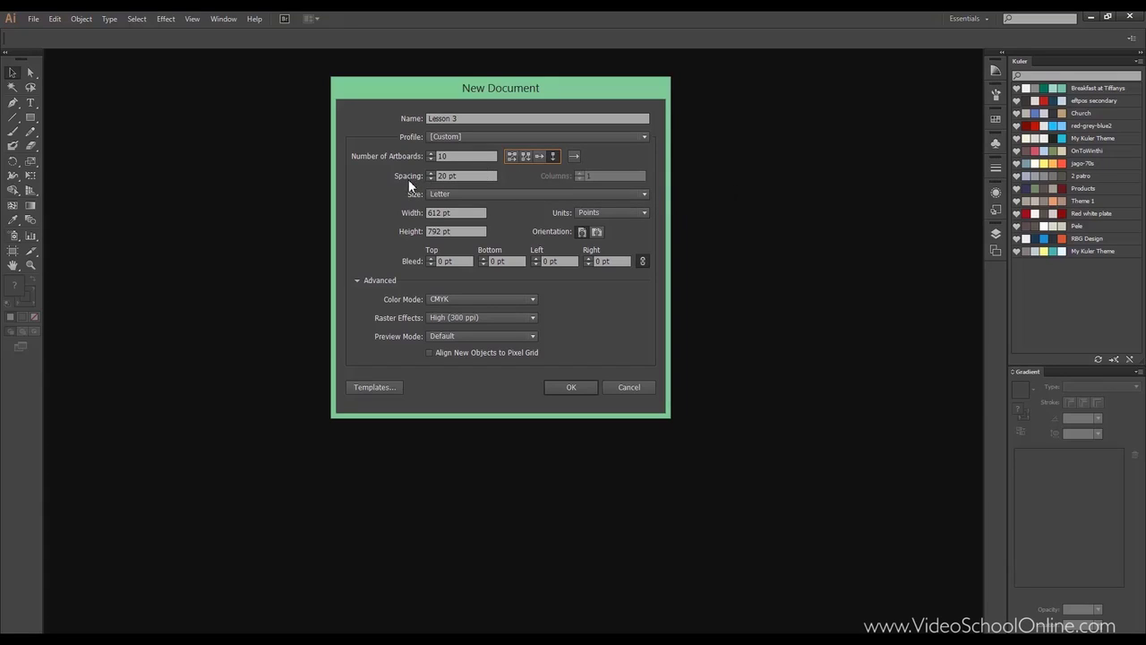
pyautogui.click(430, 172)
pyautogui.click(459, 177)
# - Try the A4 and A3 artboard sizes and return to Letter
pyautogui.click(457, 196)
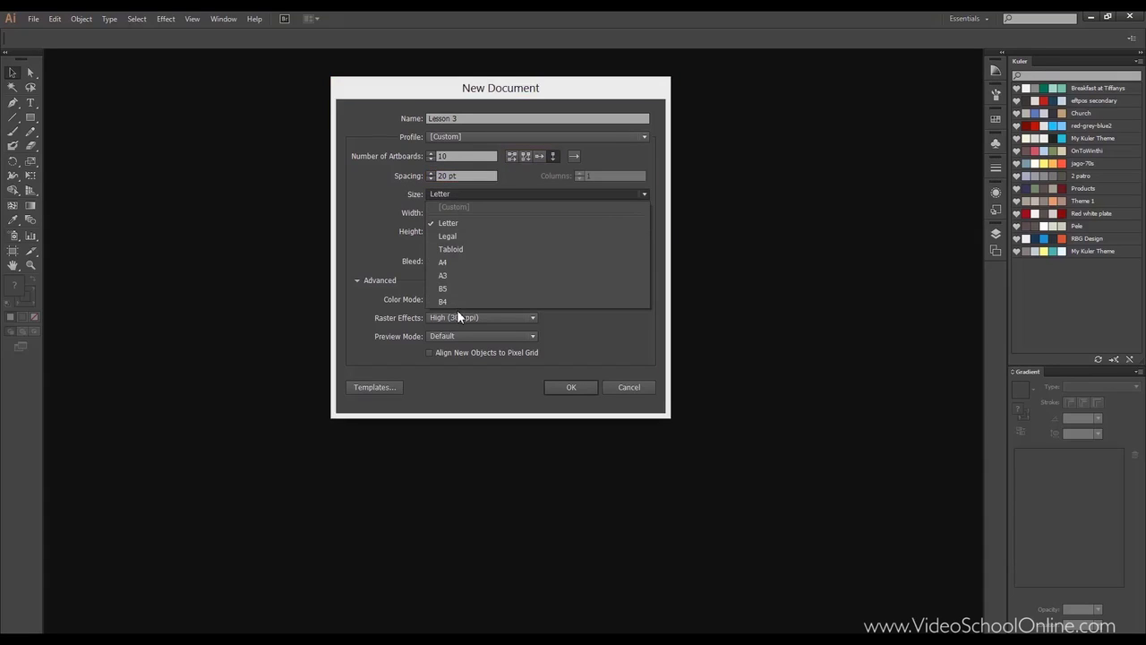
pyautogui.click(468, 262)
pyautogui.click(504, 195)
pyautogui.click(492, 275)
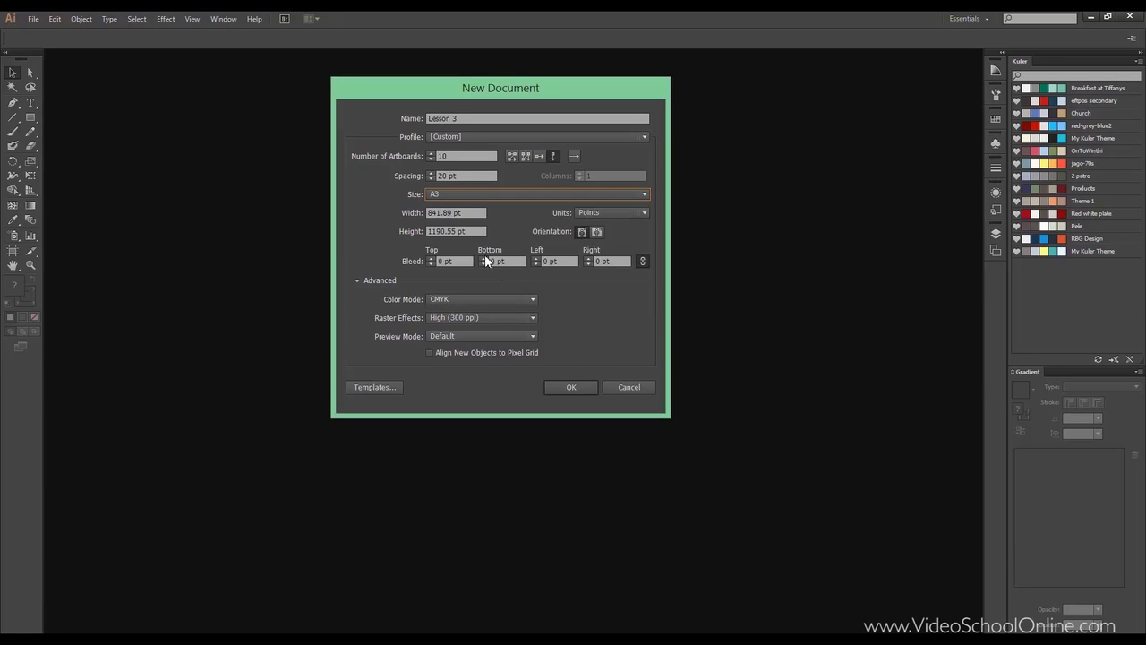
pyautogui.click(478, 193)
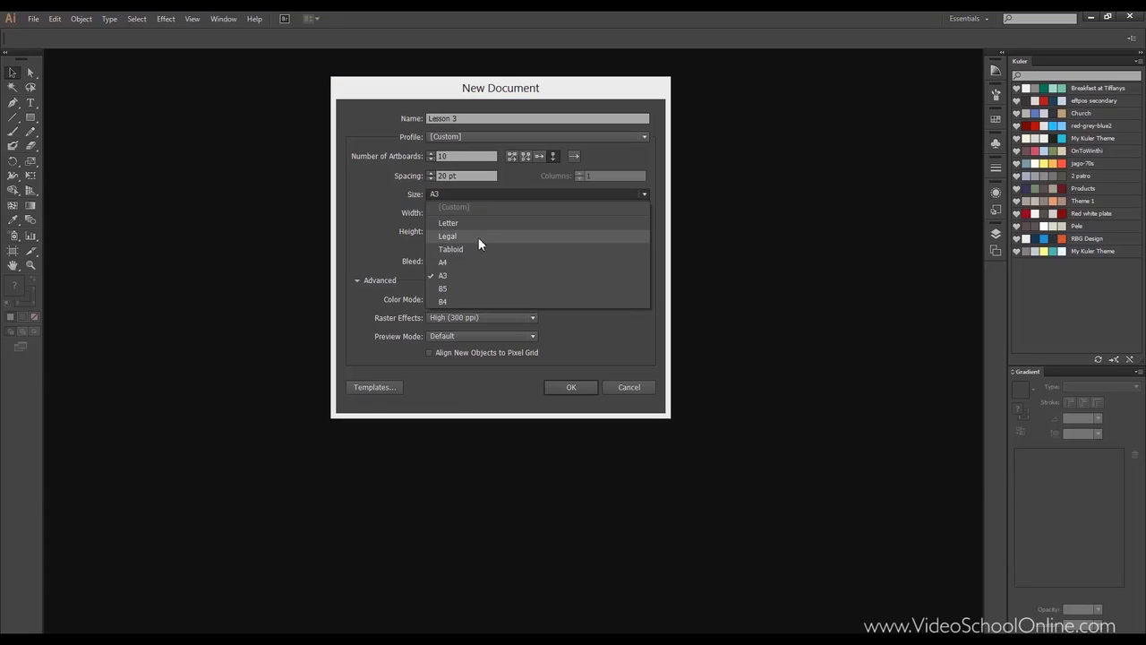
pyautogui.click(476, 223)
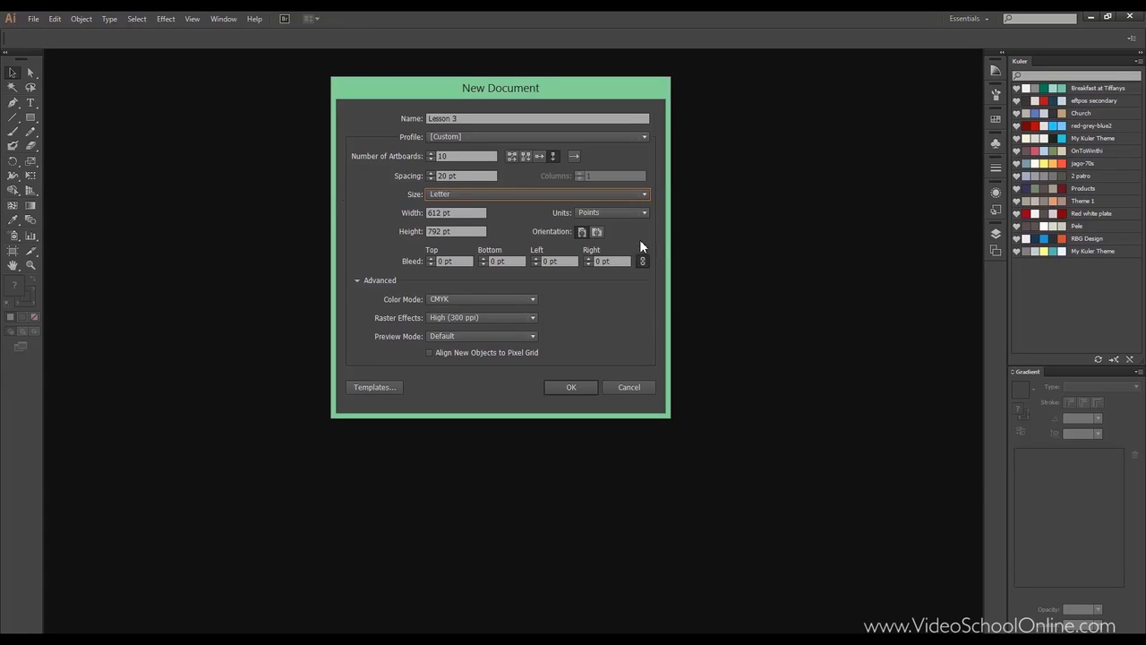
# - Review the unit and size options, and switch the orientation to landscape and back to portrait
pyautogui.click(640, 213)
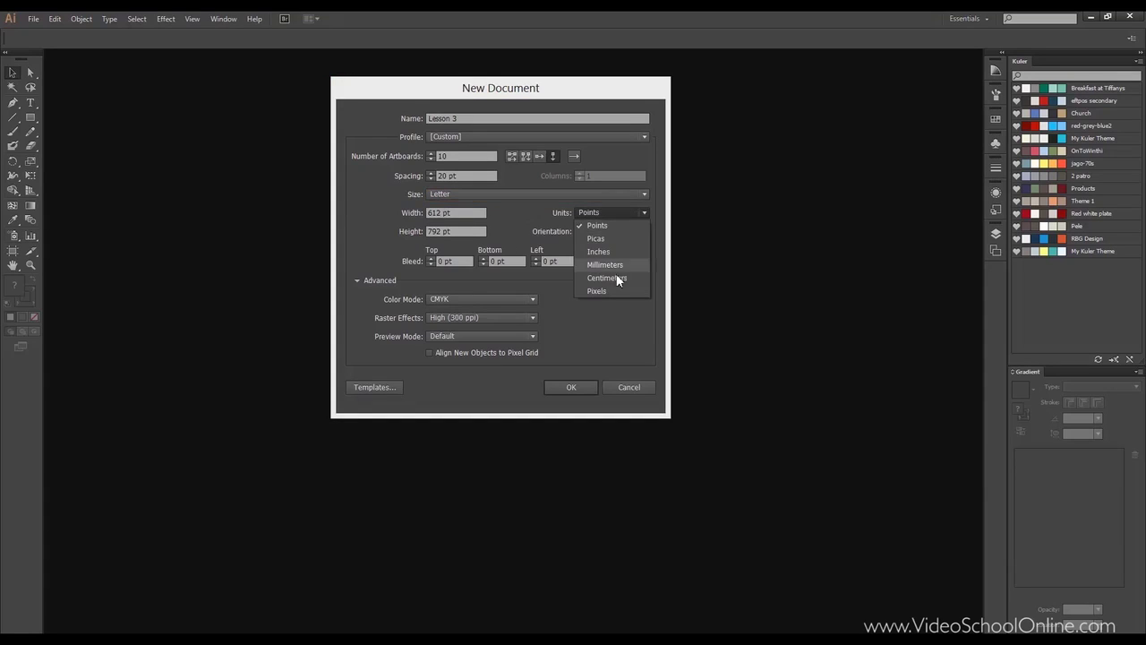
pyautogui.click(507, 233)
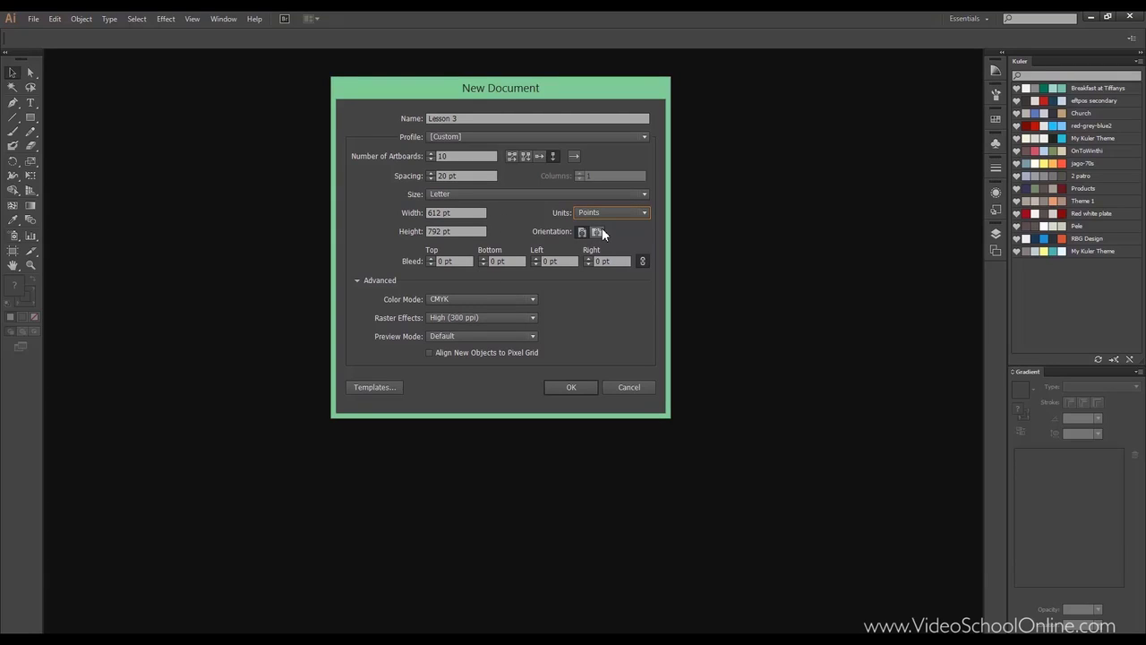
pyautogui.click(597, 232)
pyautogui.click(584, 233)
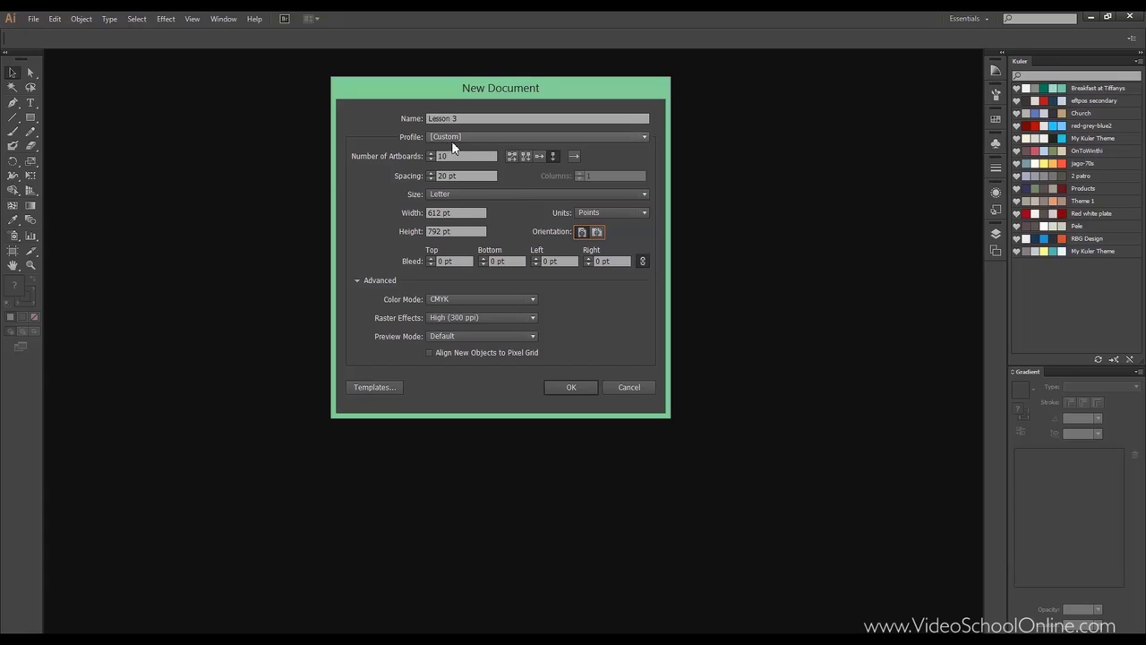
pyautogui.click(481, 195)
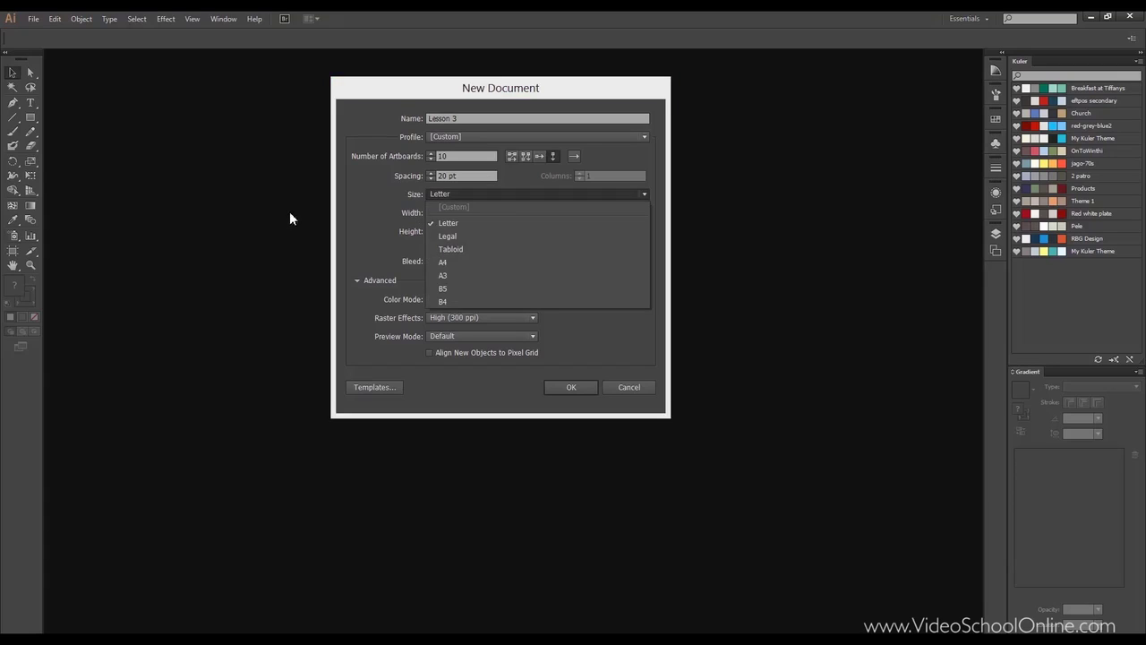
pyautogui.click(354, 231)
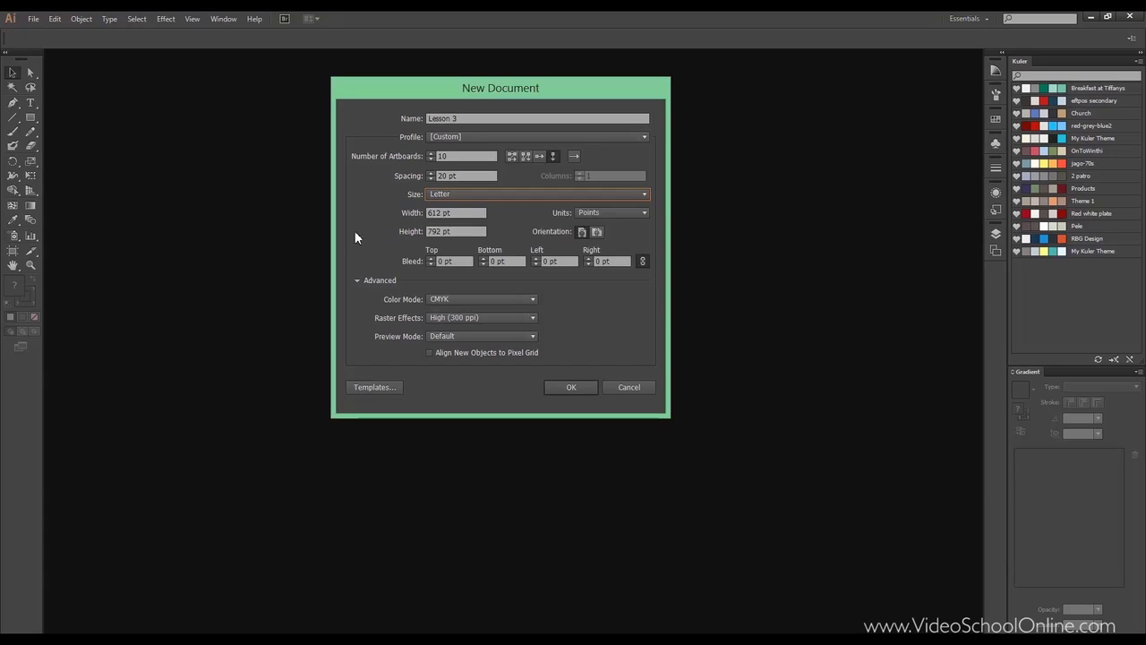
pyautogui.click(445, 231)
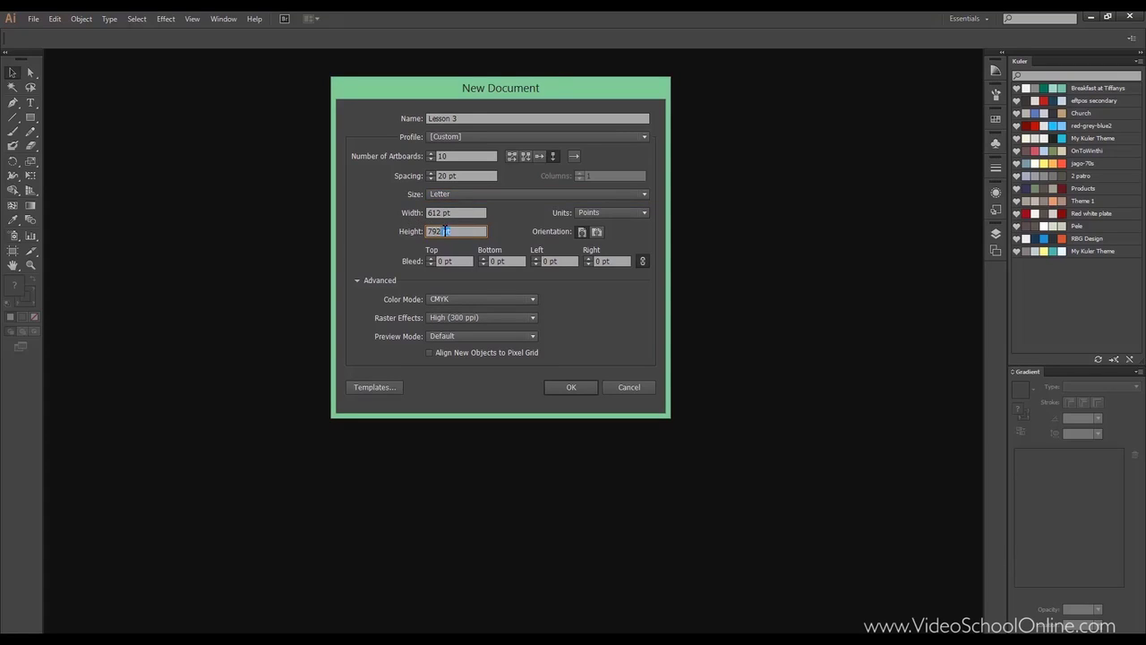
# - Try the Devices, Web, Video and Film, and Basic RGB document profiles one after another
pyautogui.click(478, 137)
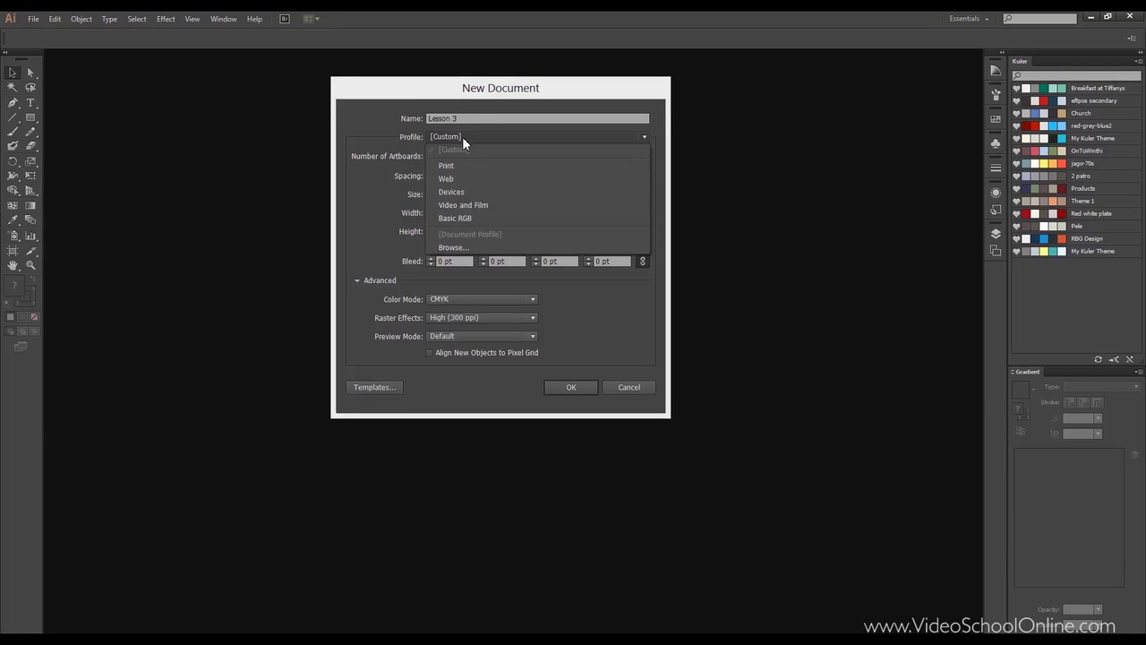
pyautogui.click(482, 190)
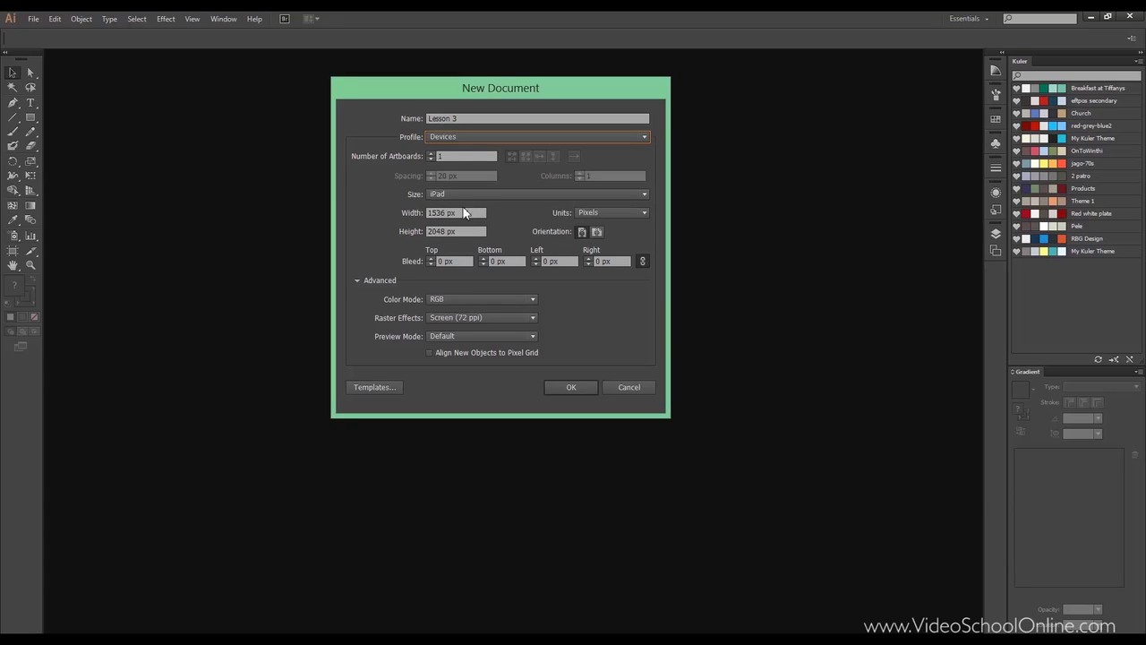
pyautogui.click(486, 137)
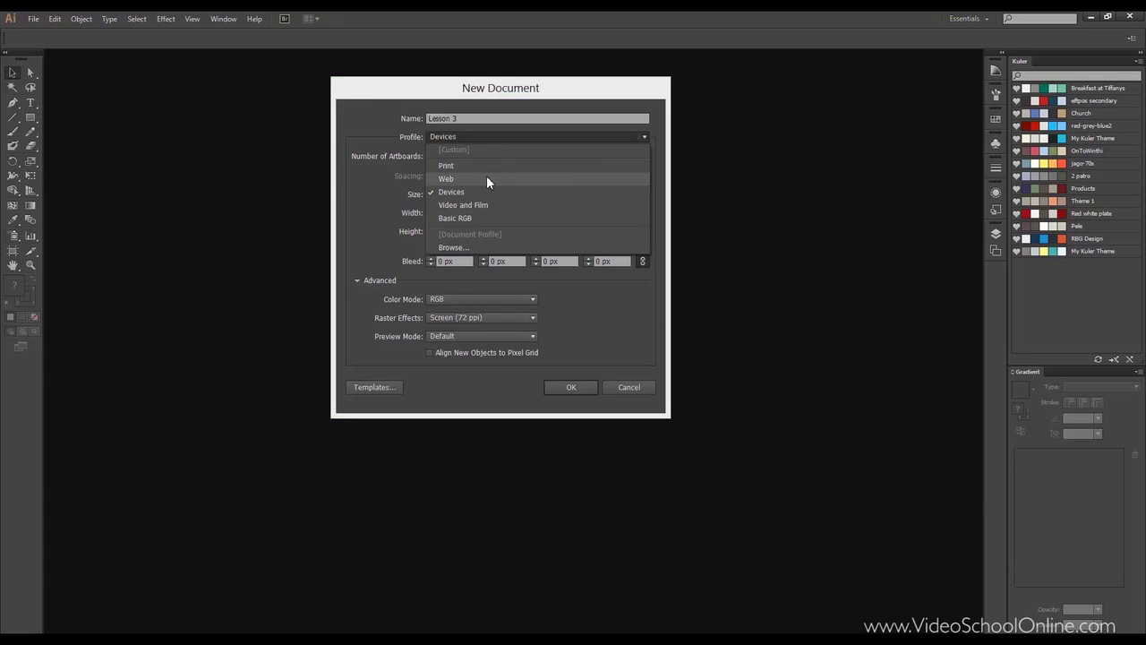
pyautogui.click(486, 179)
pyautogui.click(495, 132)
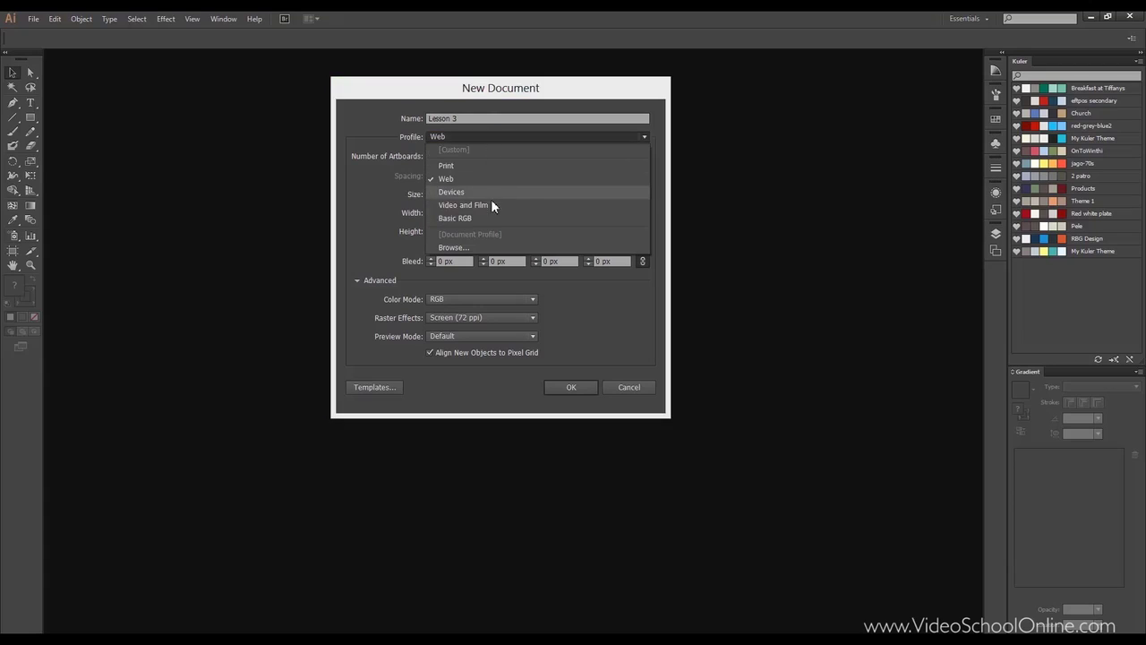
pyautogui.click(491, 203)
pyautogui.click(478, 139)
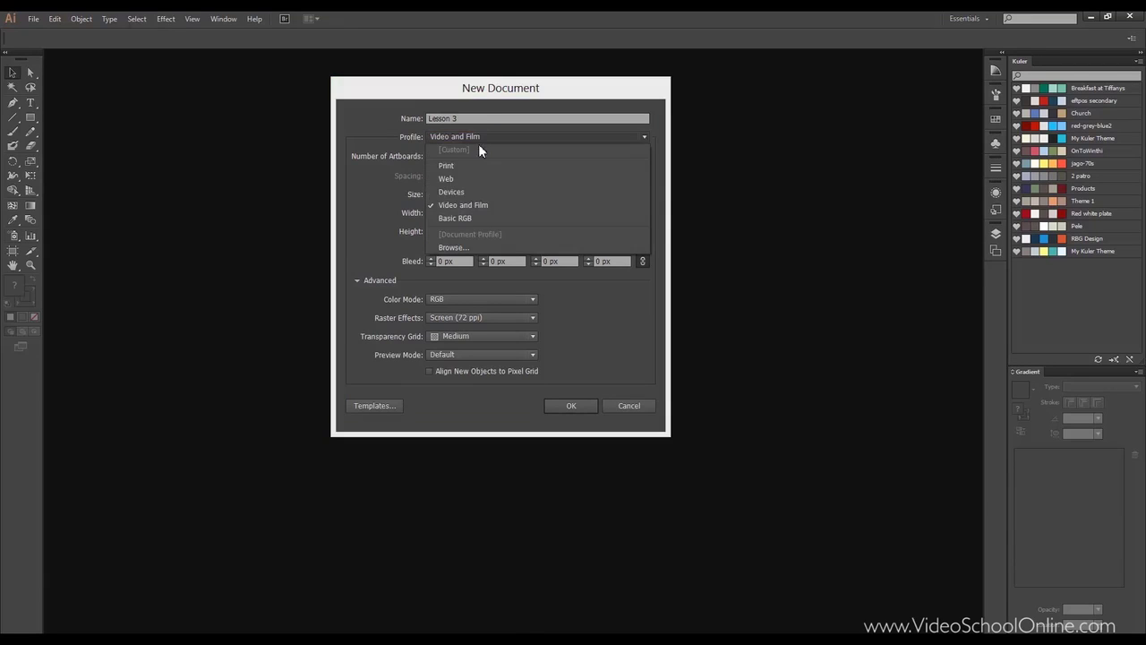
pyautogui.click(486, 219)
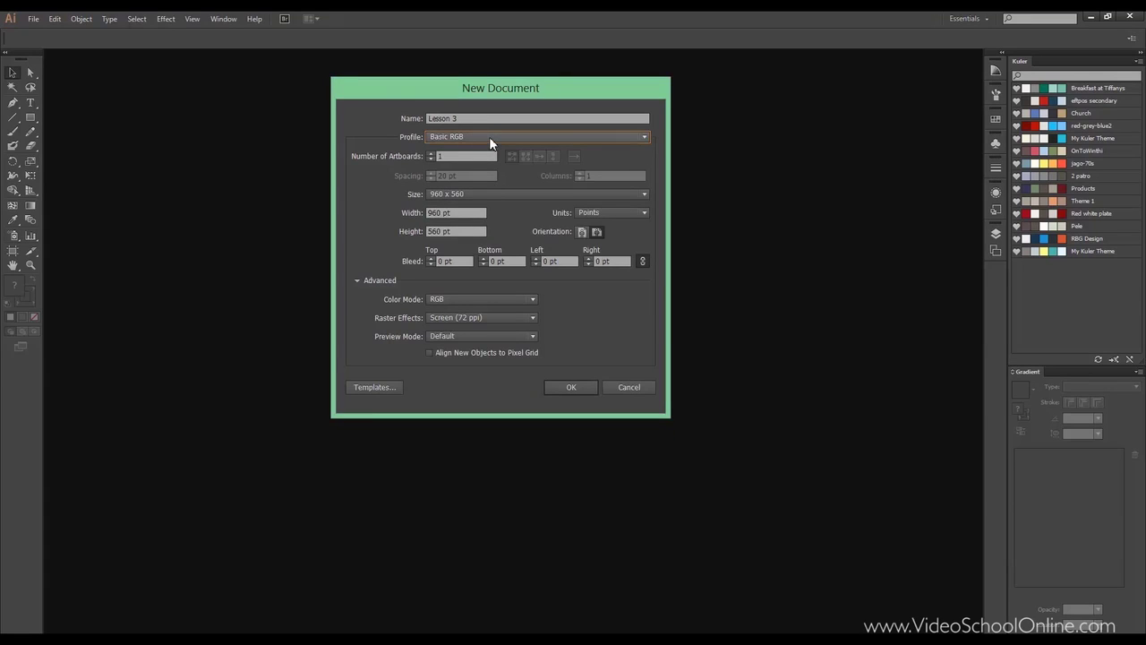
pyautogui.click(461, 215)
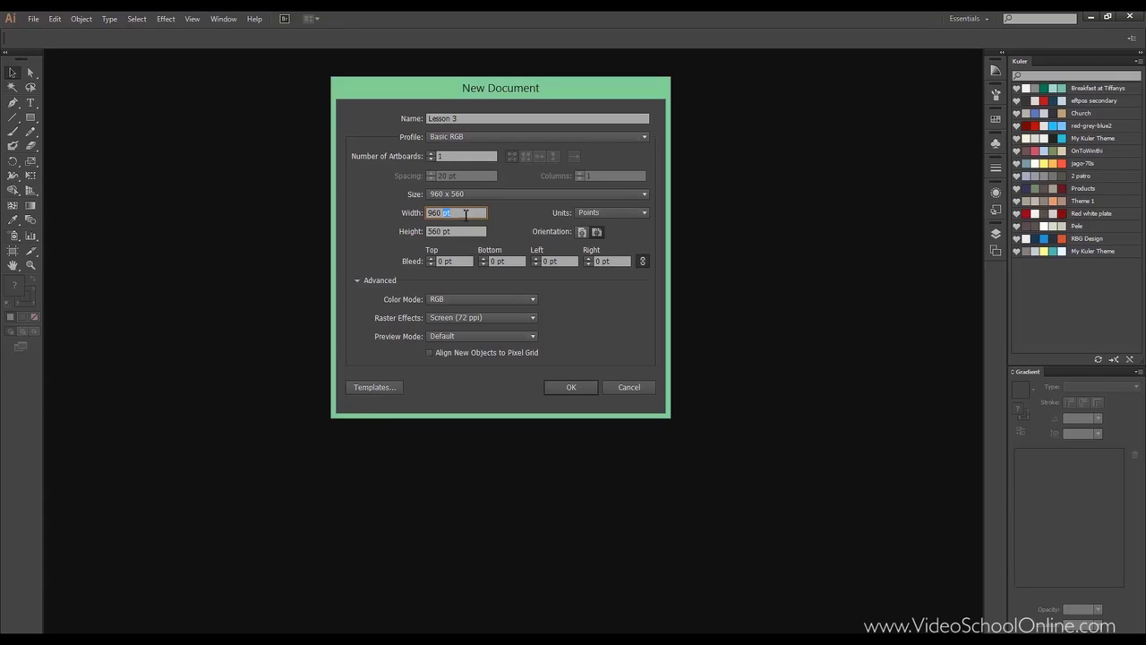
# - Apply the Devices profile to the document, leaving the advanced settings expanded
pyautogui.click(479, 138)
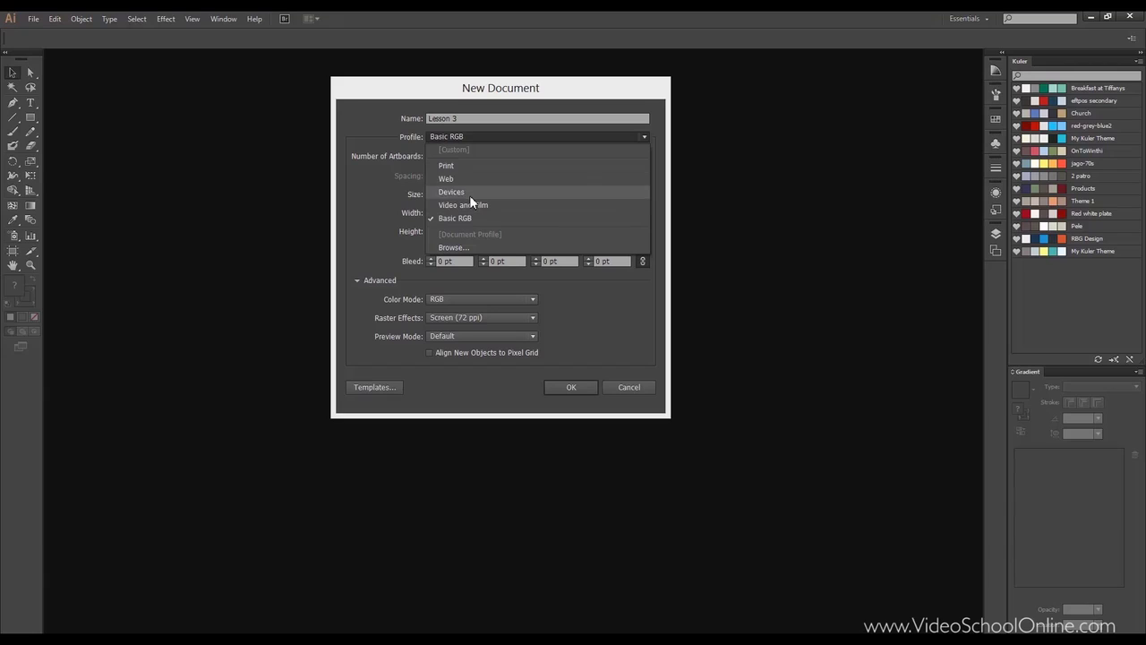
pyautogui.click(469, 193)
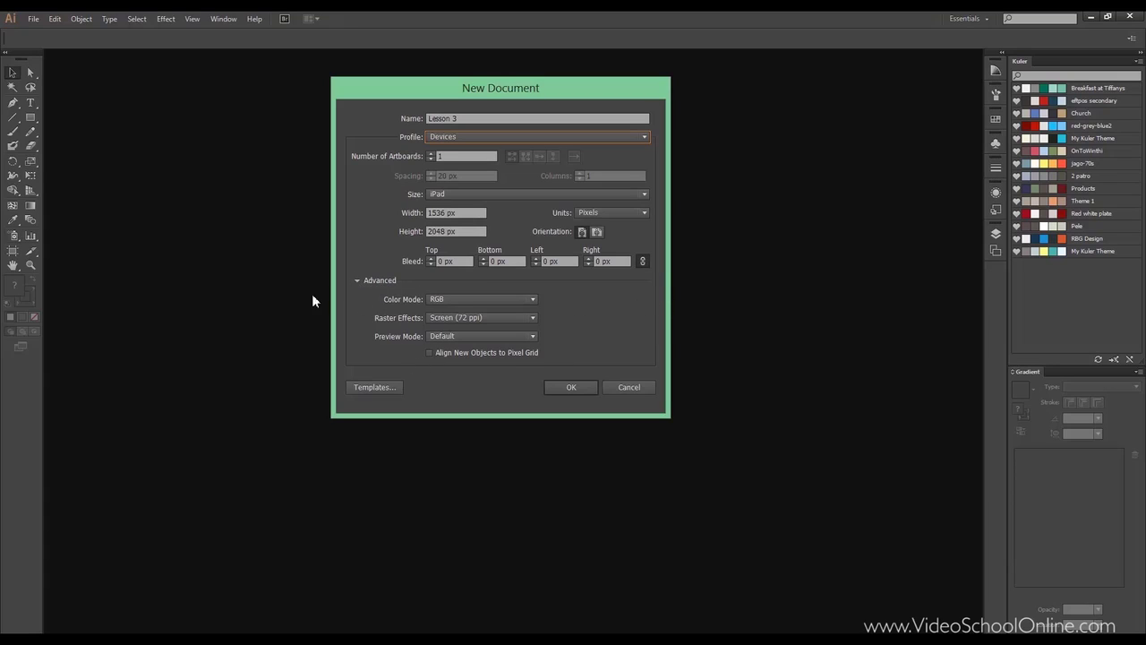
pyautogui.click(358, 280)
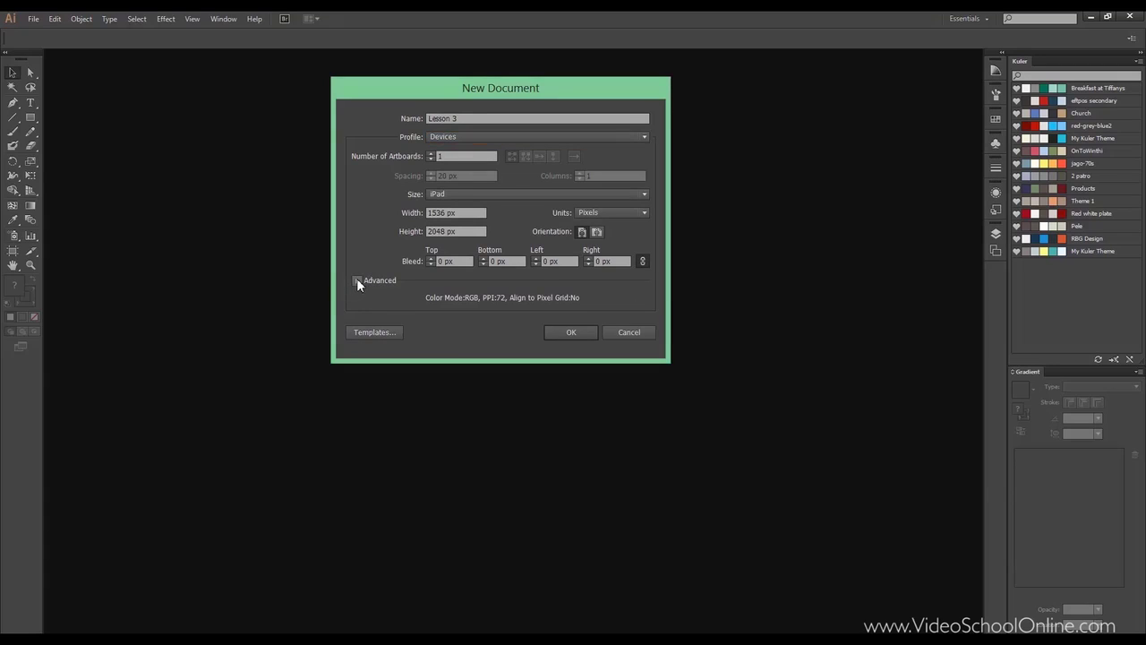
pyautogui.click(358, 280)
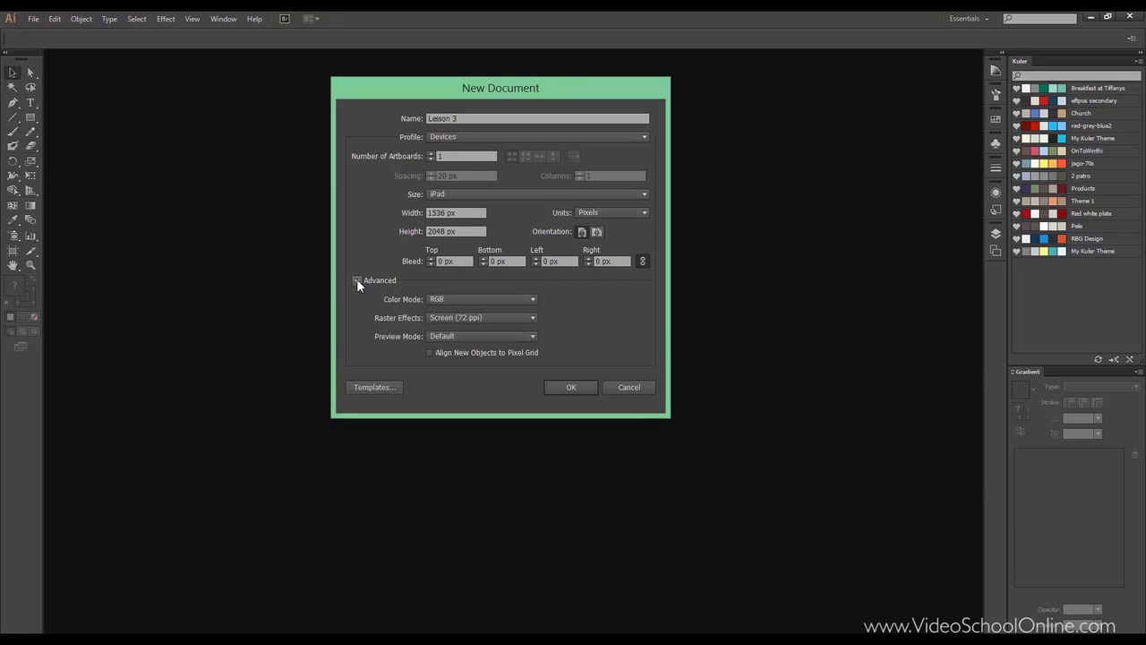
# - Set the raster effects to High (300 ppi), keeping the RGB color mode and the Default preview mode
pyautogui.click(518, 301)
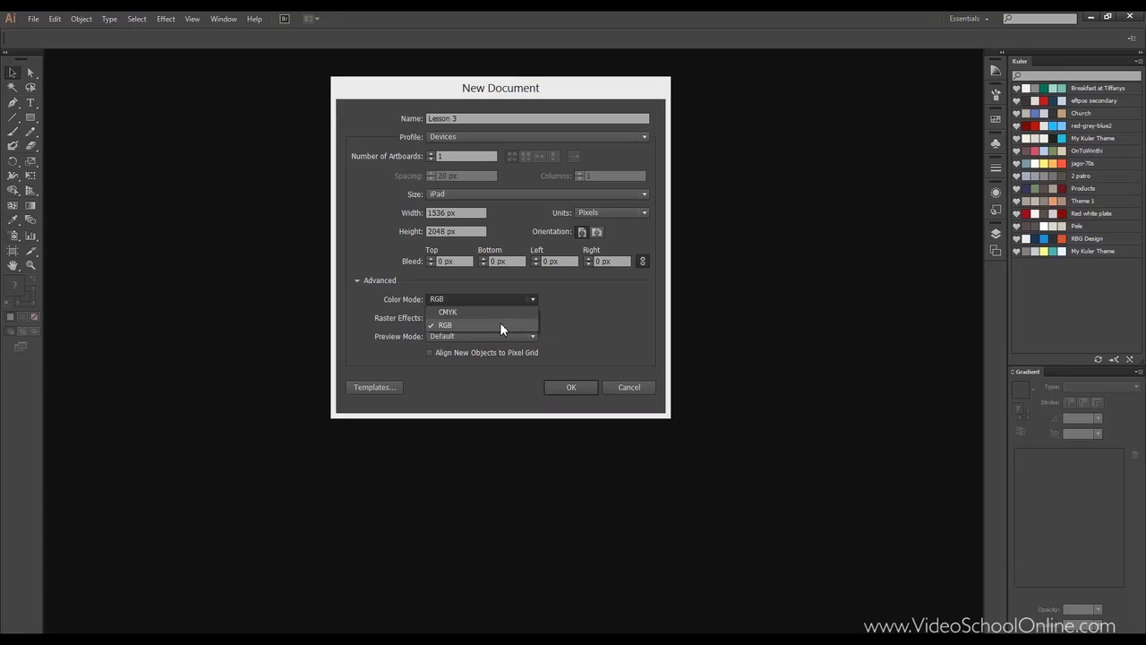
pyautogui.click(564, 297)
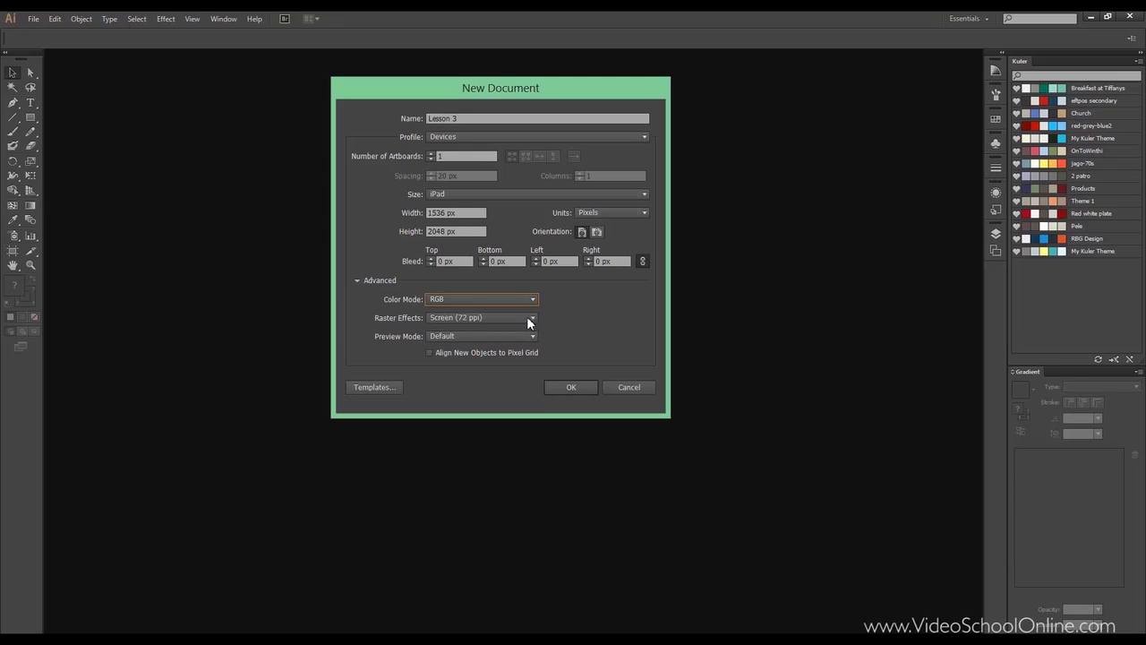
pyautogui.click(529, 319)
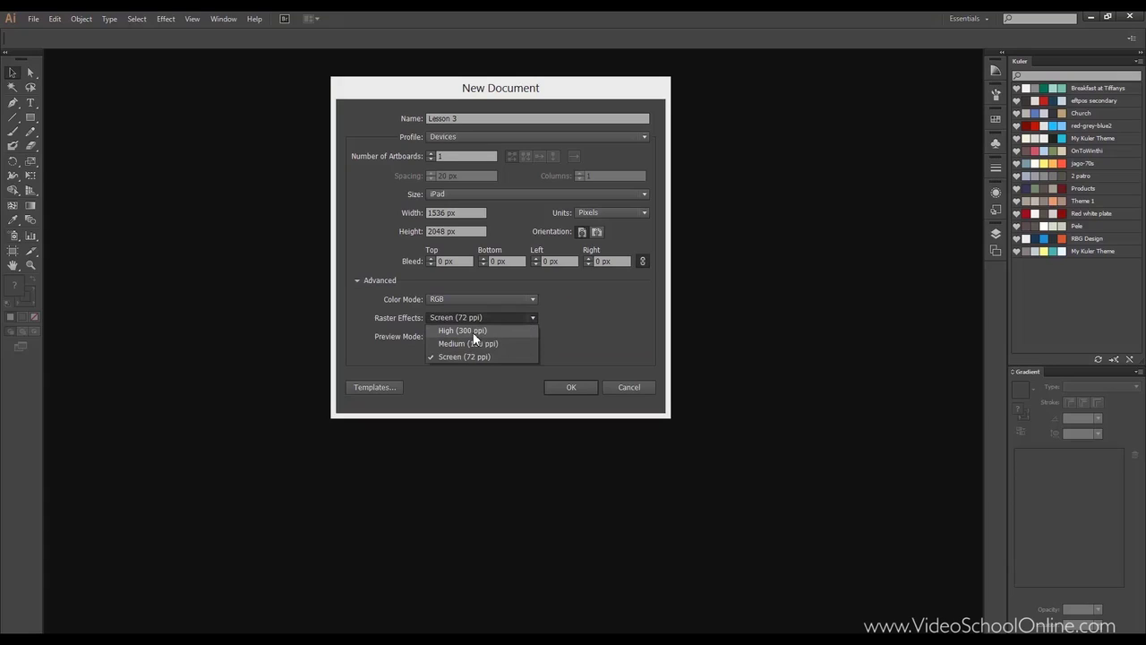
pyautogui.click(532, 327)
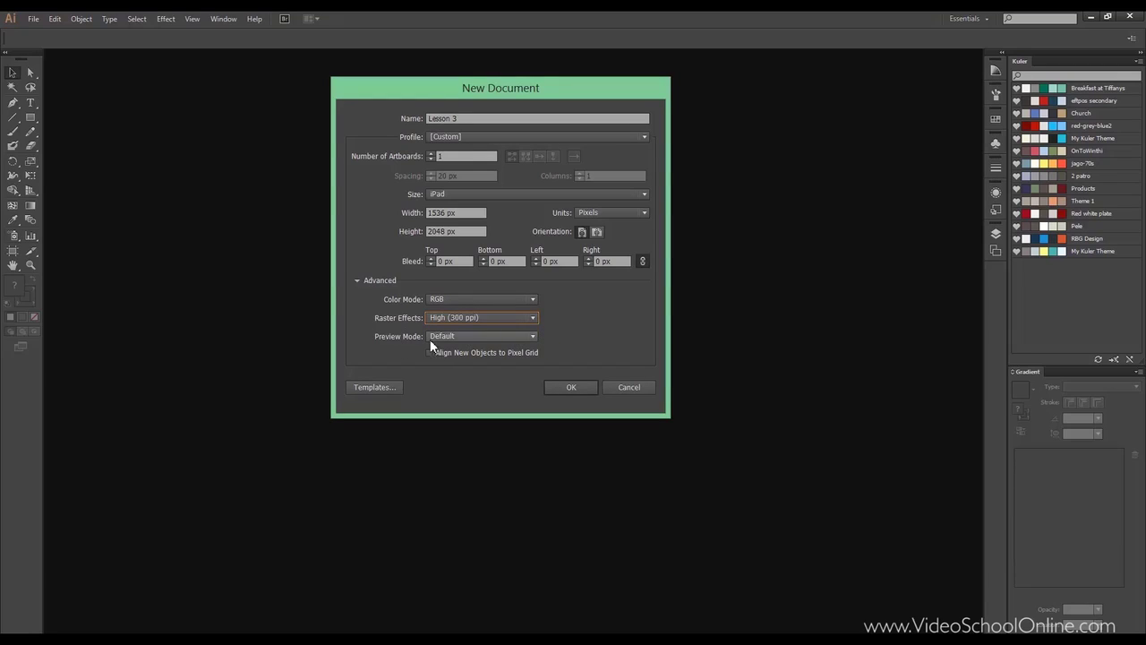
pyautogui.click(499, 337)
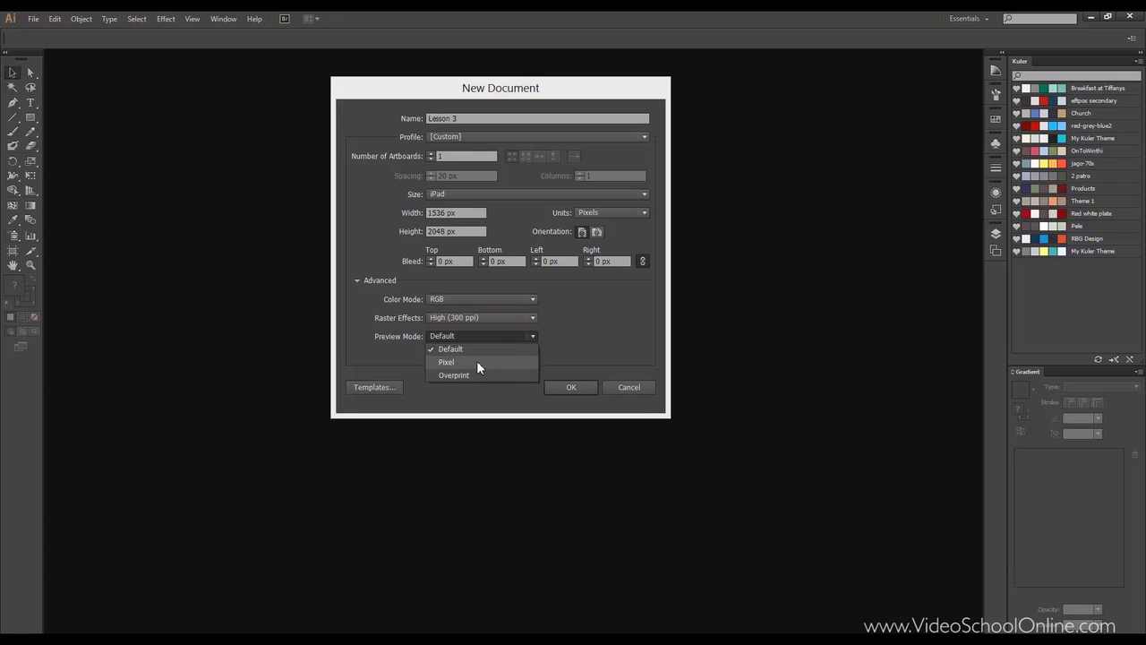
pyautogui.click(581, 310)
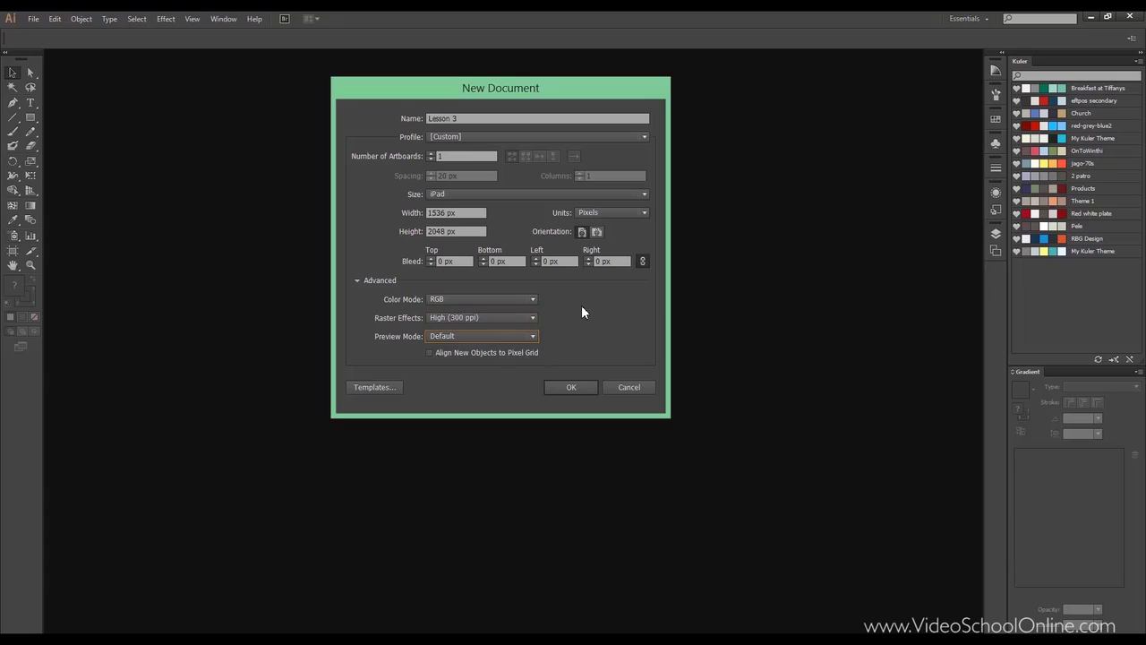
# - Try a decimal artboard width of 1536.1 px and remove the added decimal
pyautogui.click(428, 352)
pyautogui.click(447, 213)
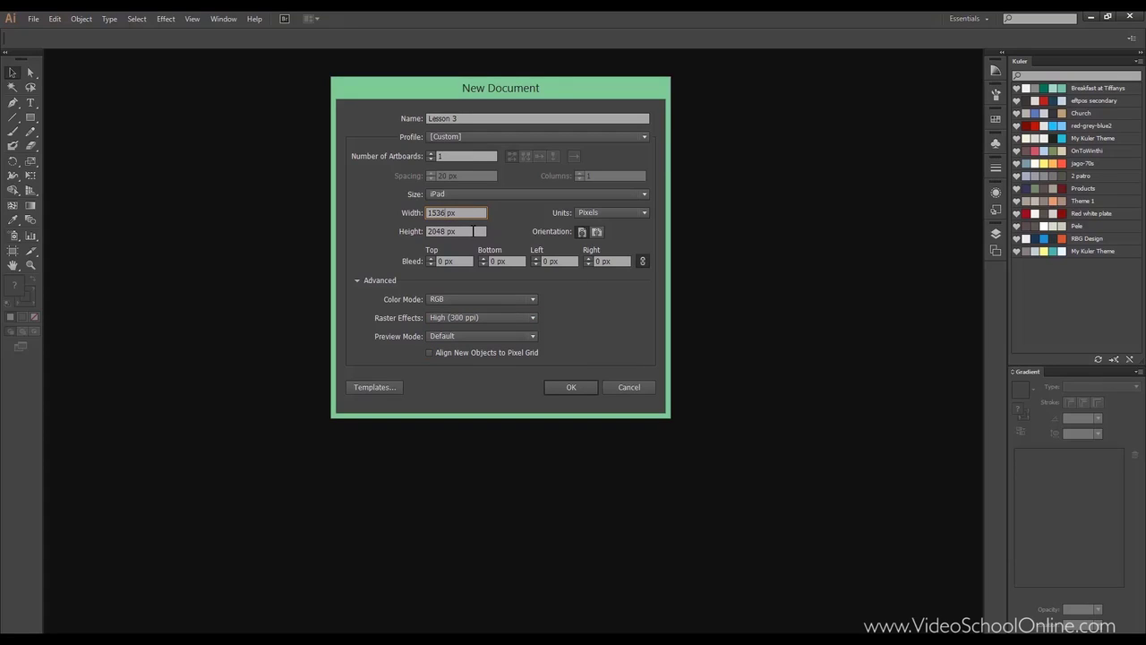
pyautogui.write('.1')
pyautogui.press('BackSpace')
pyautogui.press('BackSpace')
# - Browse the available files in the Blank Templates folder and leave without choosing one
pyautogui.click(380, 387)
pyautogui.click(315, 160)
pyautogui.doubleClick(316, 164)
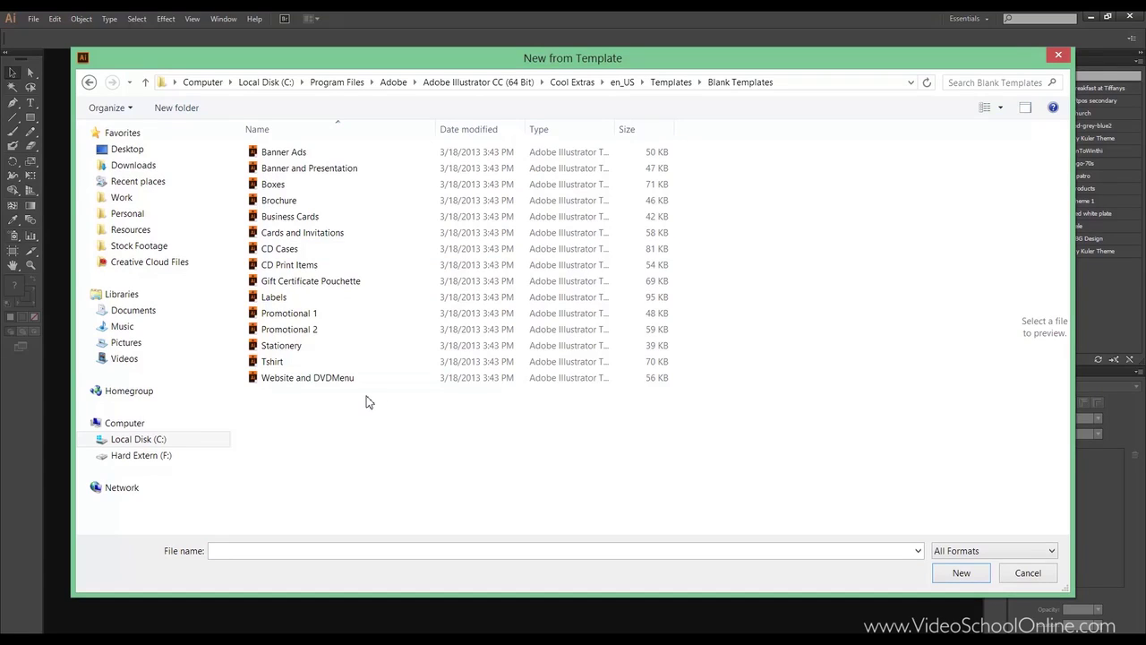
pyautogui.click(1028, 573)
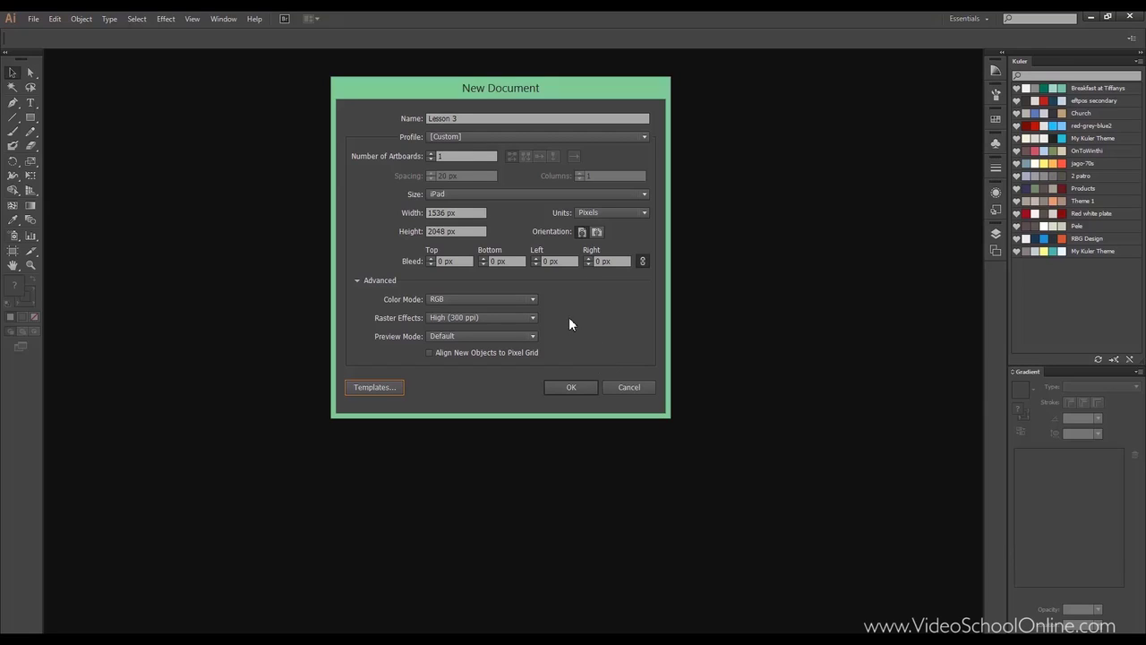
# - Create the Lesson 3 document with the chosen settings
pyautogui.click(586, 386)
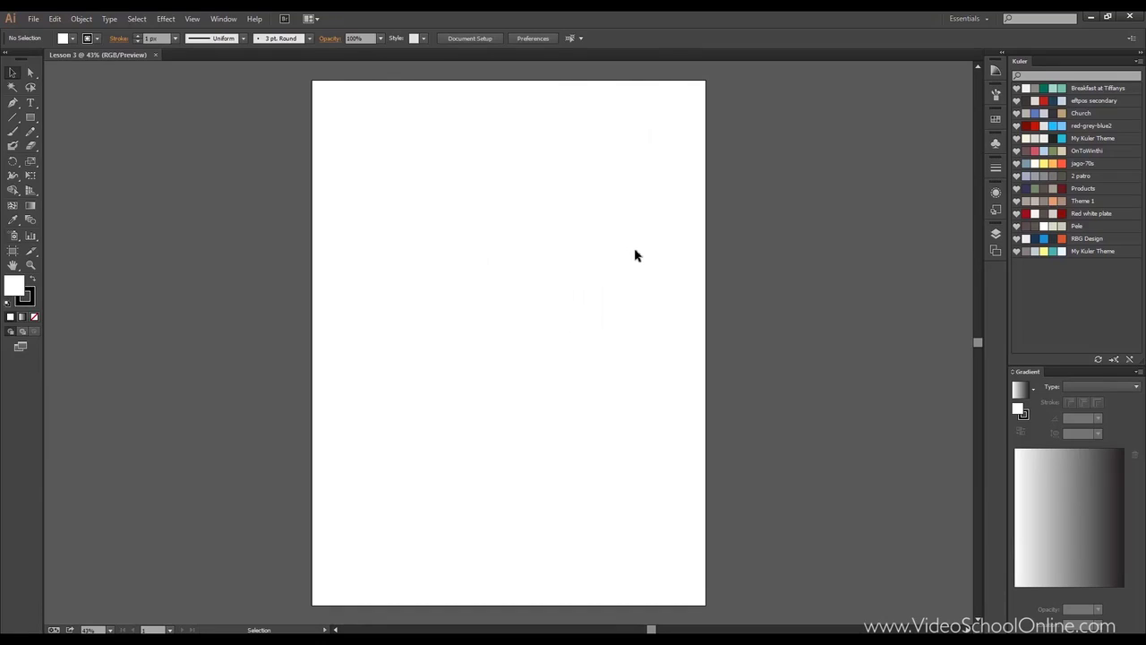